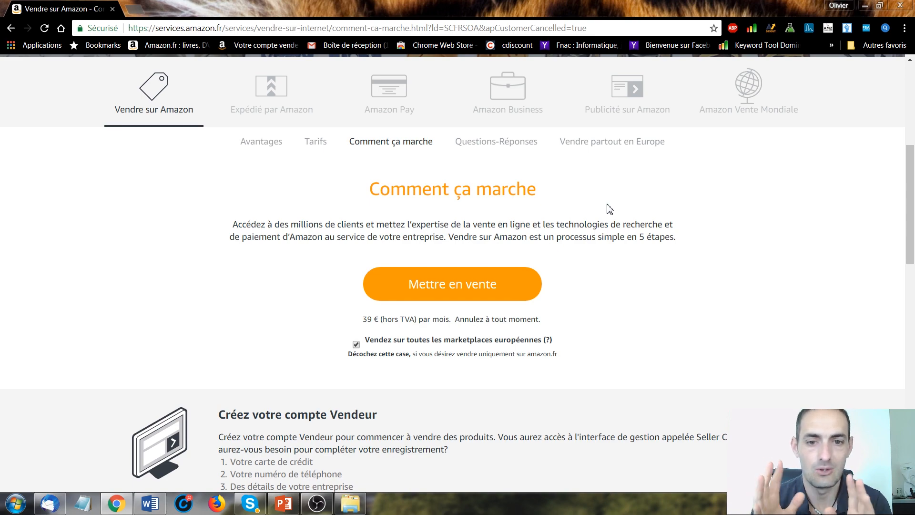
Step: Start seller registration from the offer page and choose to create a new Amazon account
scroll(610, 209, "up", 6)
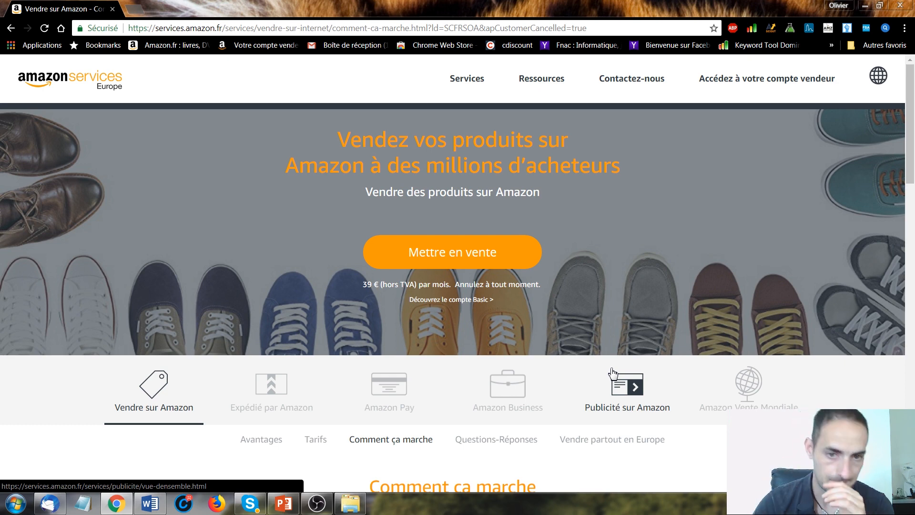
scroll(611, 371, "down", 7)
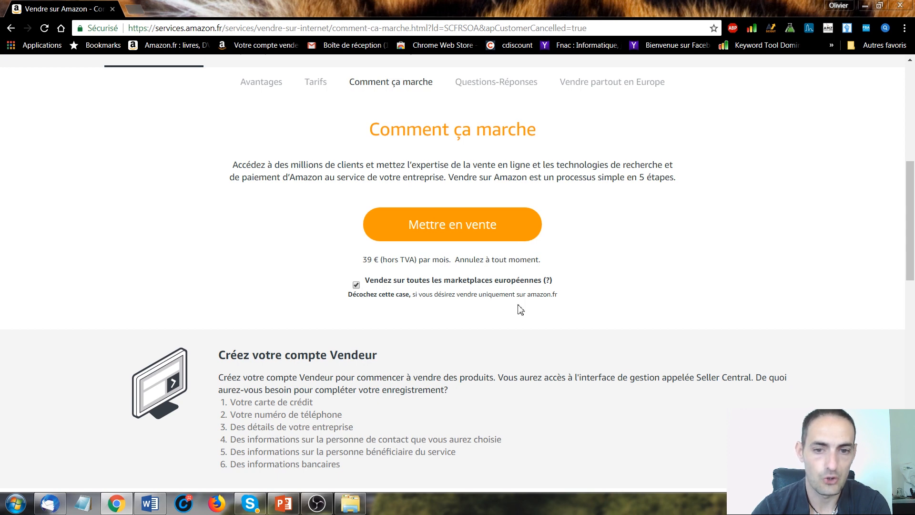
scroll(569, 306, "down", 1)
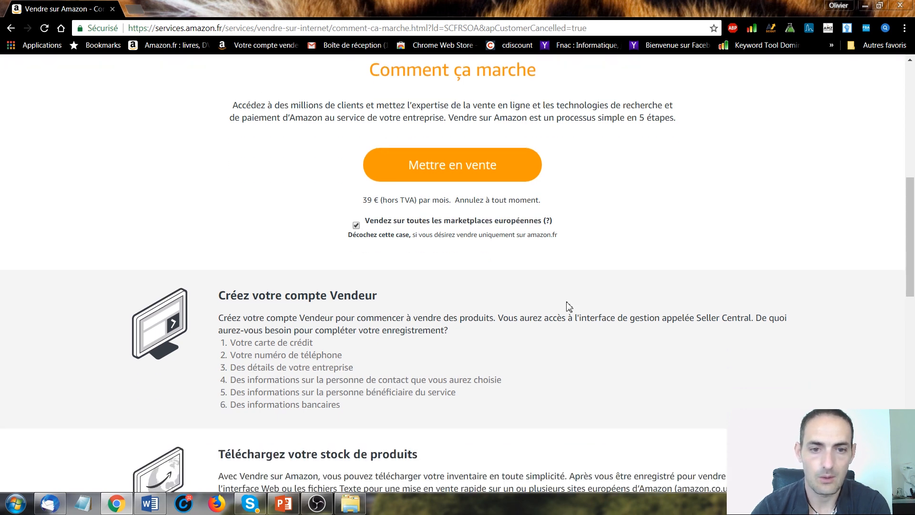
scroll(569, 306, "down", 1)
scroll(569, 306, "down", 7)
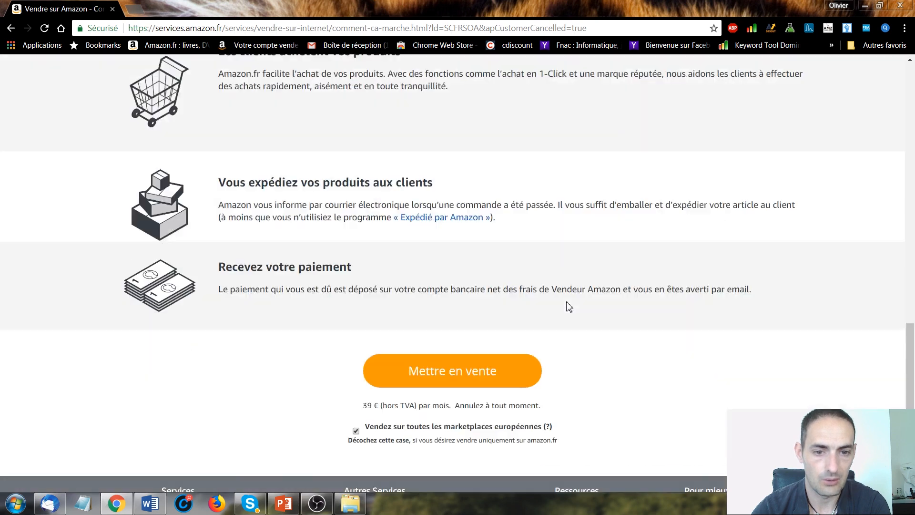
scroll(569, 306, "down", 2)
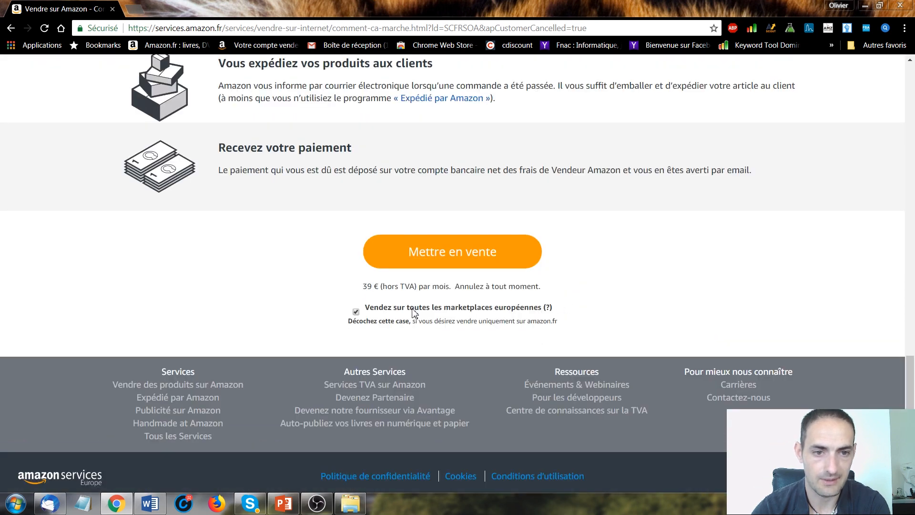
left_click(456, 261)
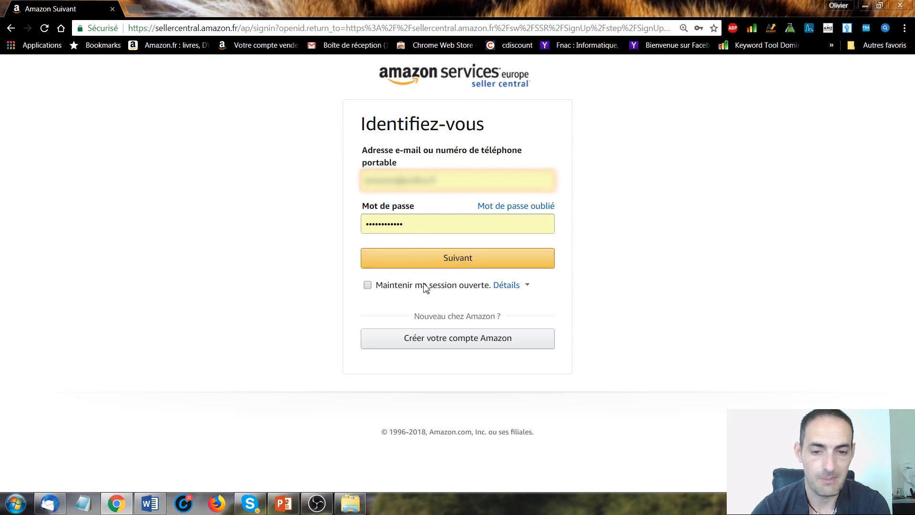
left_click(437, 341)
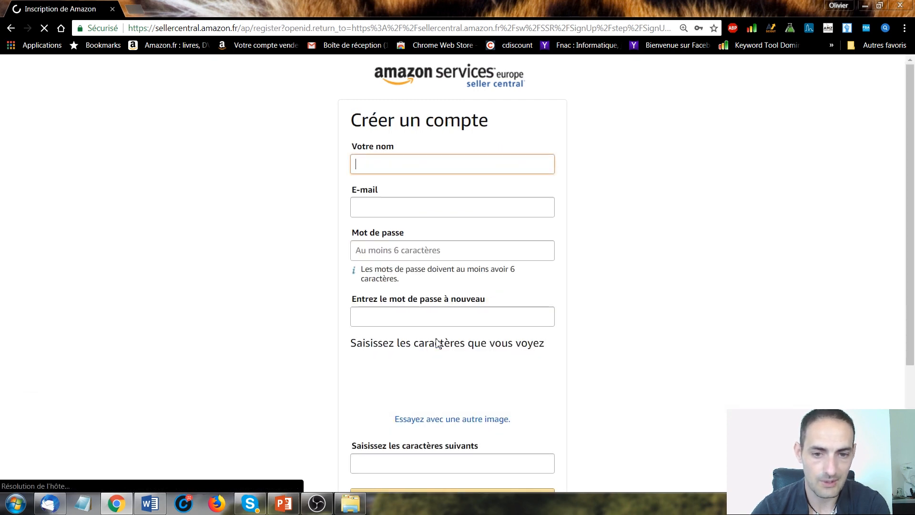
Step: Enter the seller's name and complete the account e-mail with the saved address
scroll(684, 312, "down", 3)
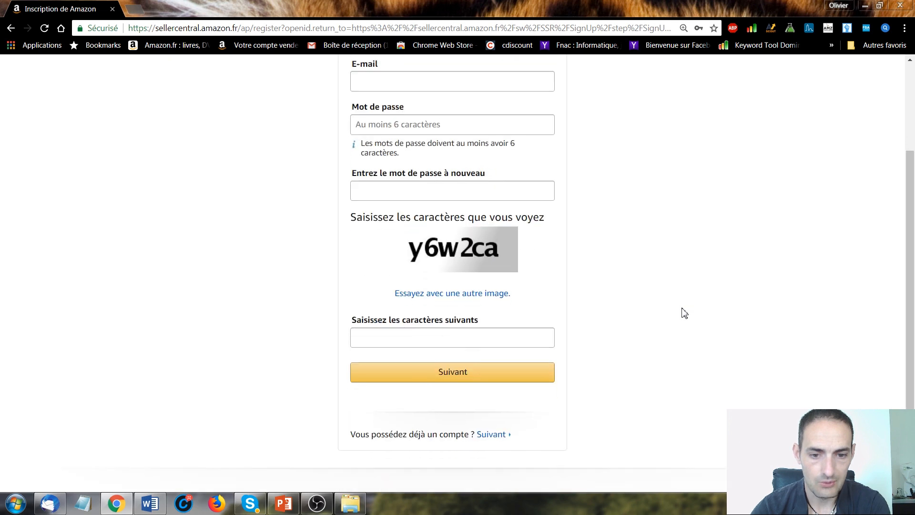
scroll(684, 313, "up", 4)
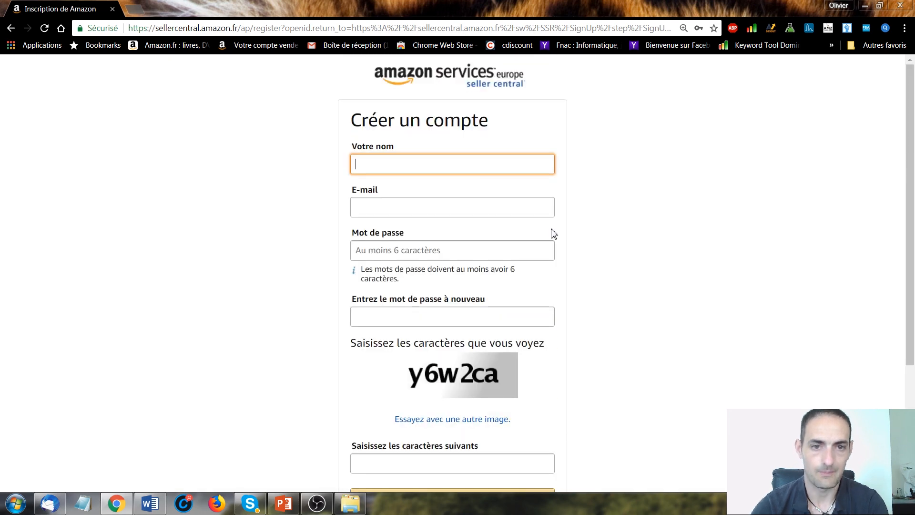
type("ALLAIN")
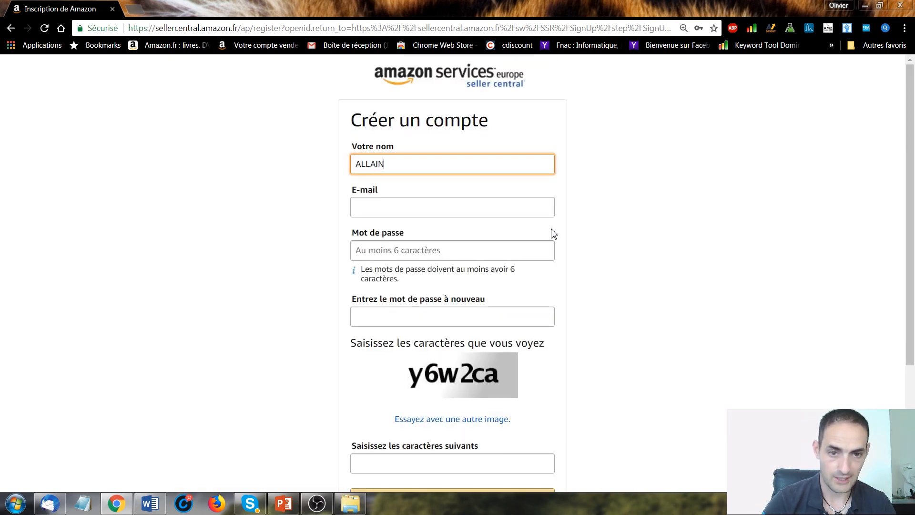
left_click(492, 211)
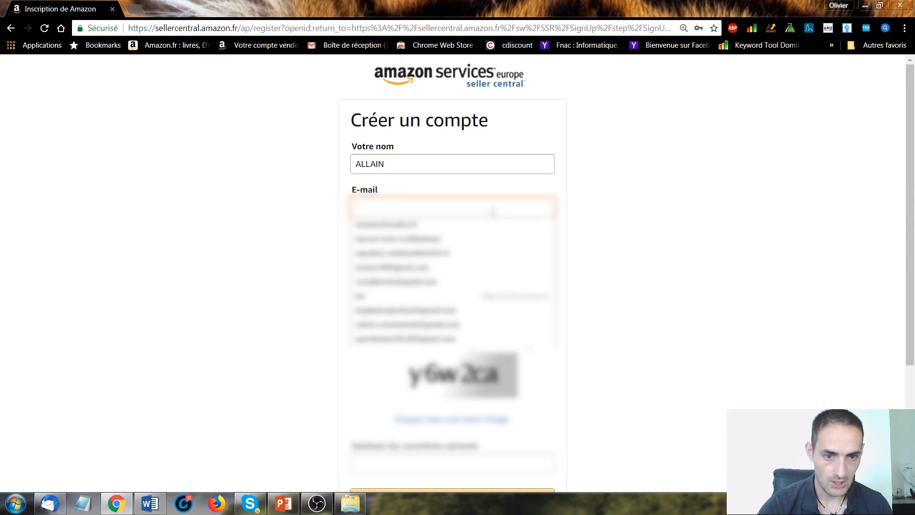
type("olivier")
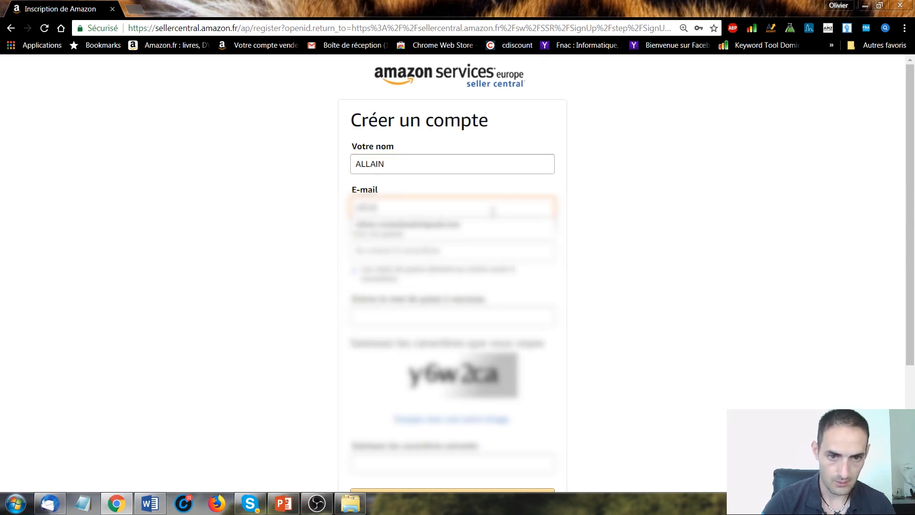
type("@••••••")
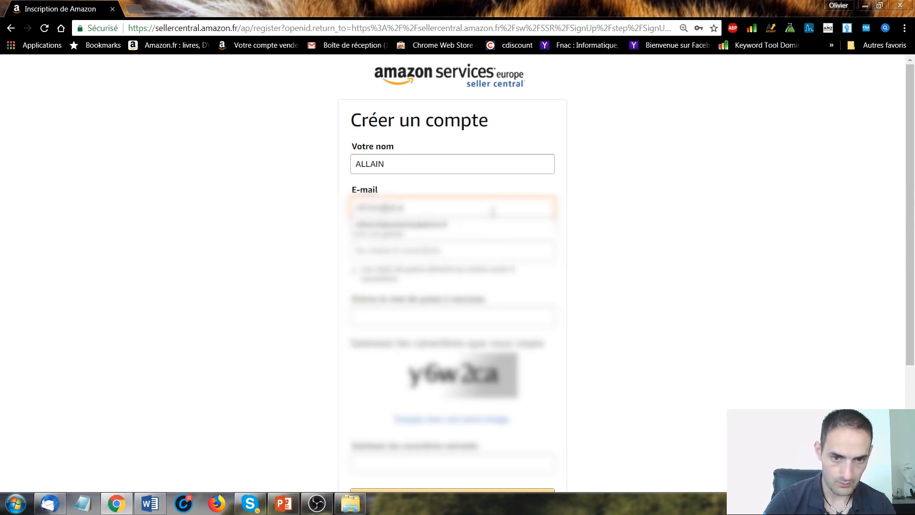
left_click(423, 225)
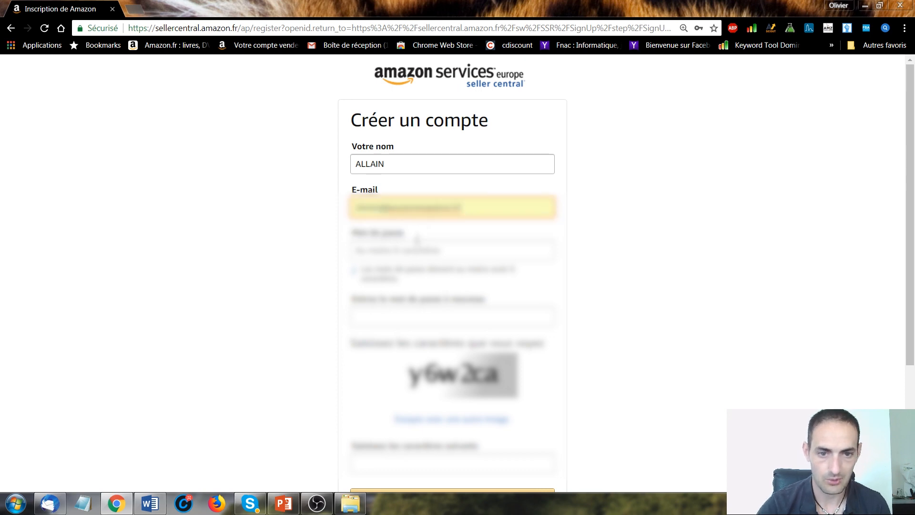
Step: Enter the account password twice, fill in the captcha characters, and submit the form
left_click(402, 255)
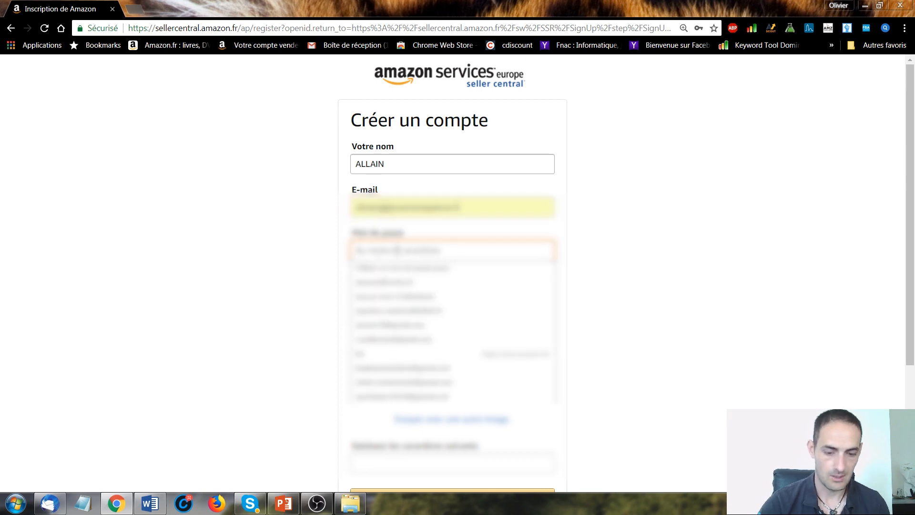
type("••••••")
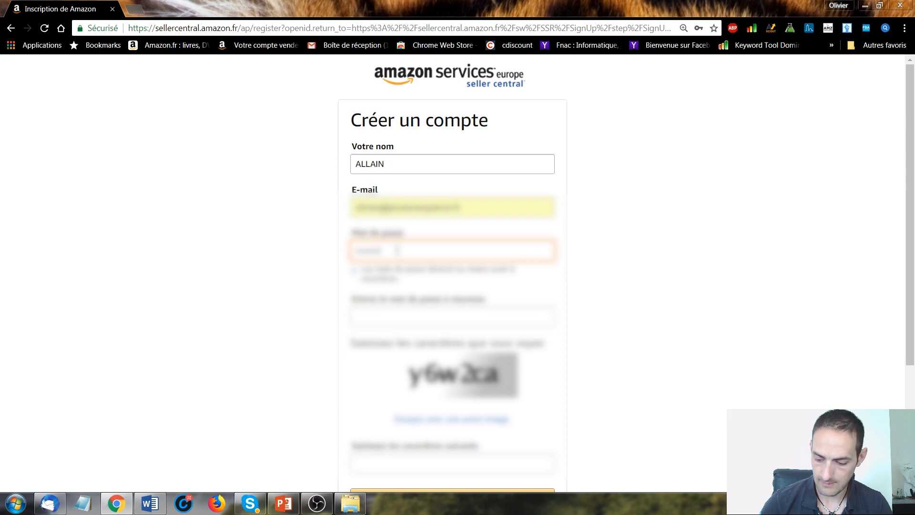
left_click(414, 317)
type("••••")
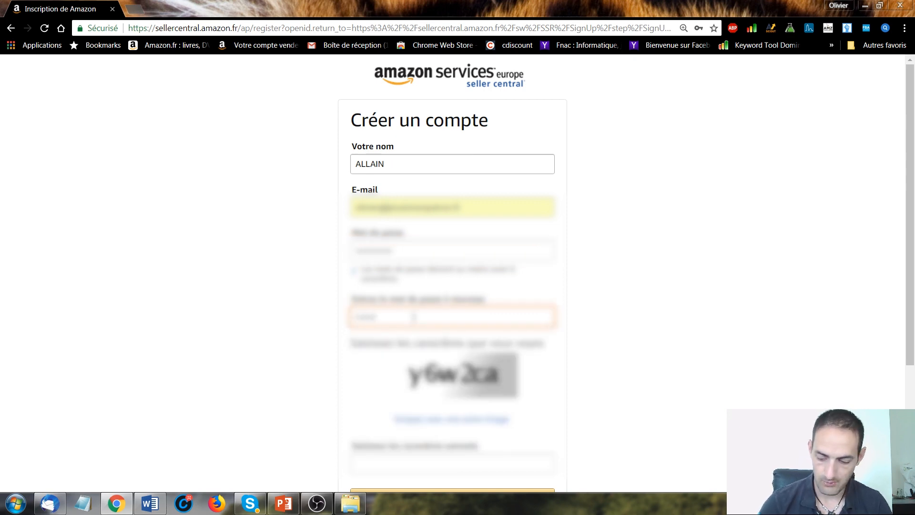
type("••")
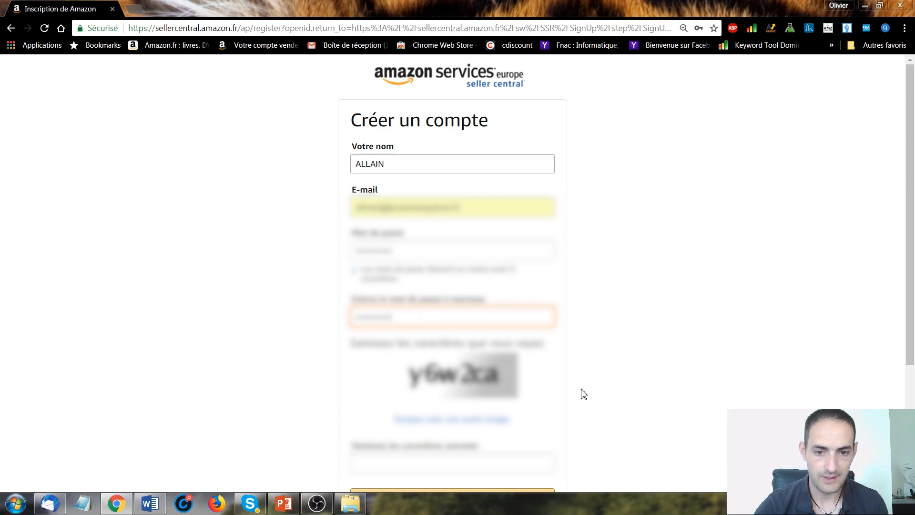
left_click(731, 384)
scroll(731, 384, "down", 2)
left_click(460, 350)
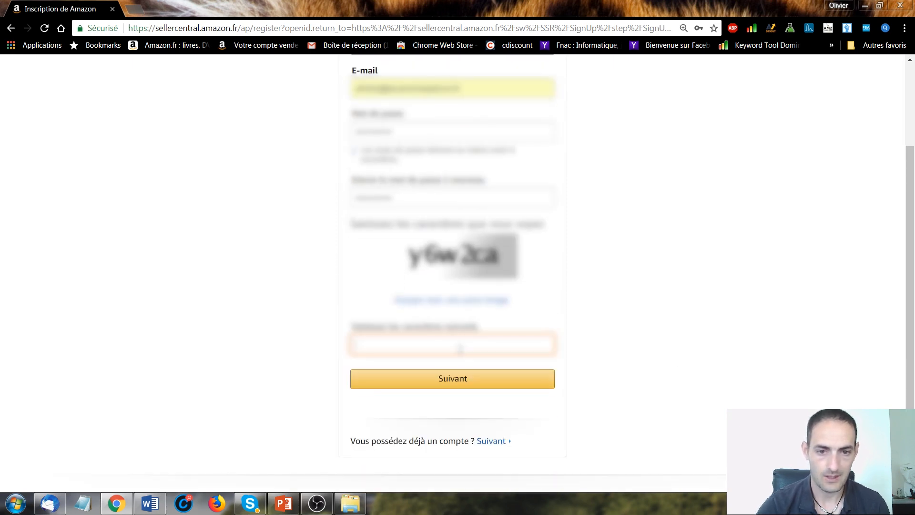
type("y")
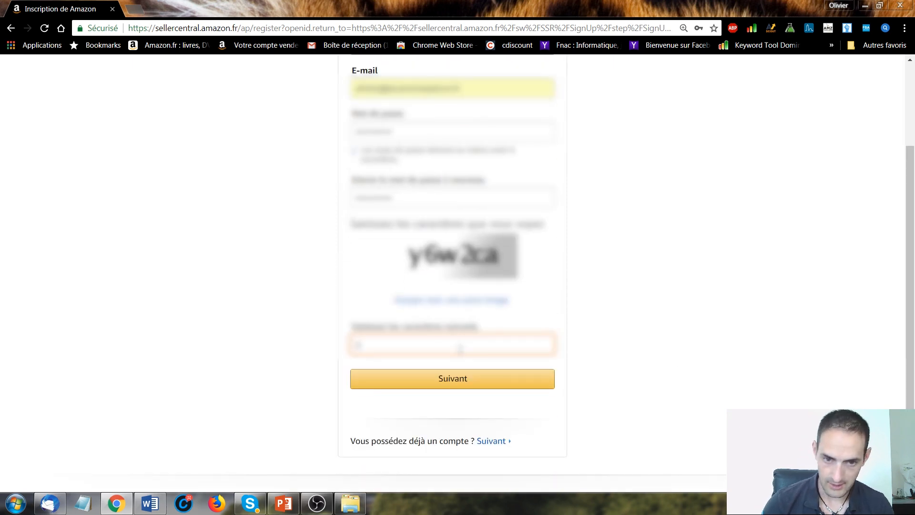
type("6w2ca")
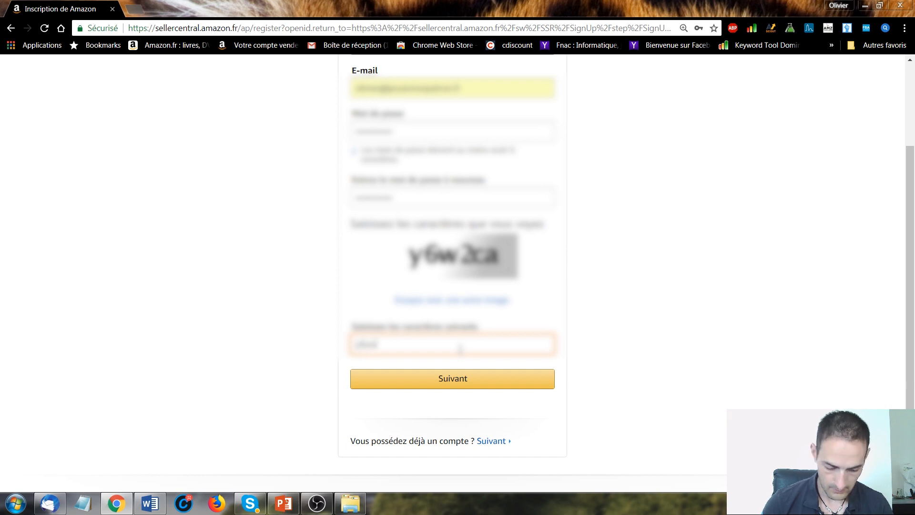
left_click(461, 378)
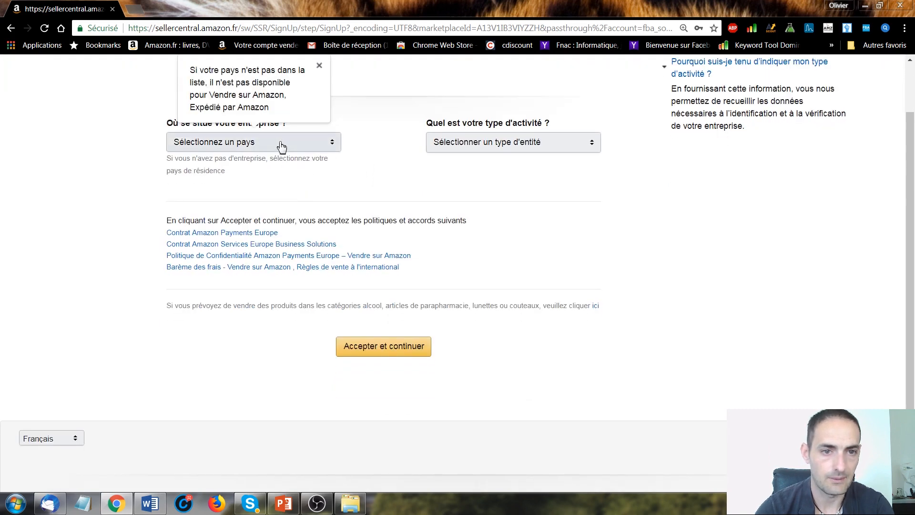
Step: Set the business location to France and the activity type to Entreprise privée
left_click(279, 142)
scroll(221, 268, "down", 5)
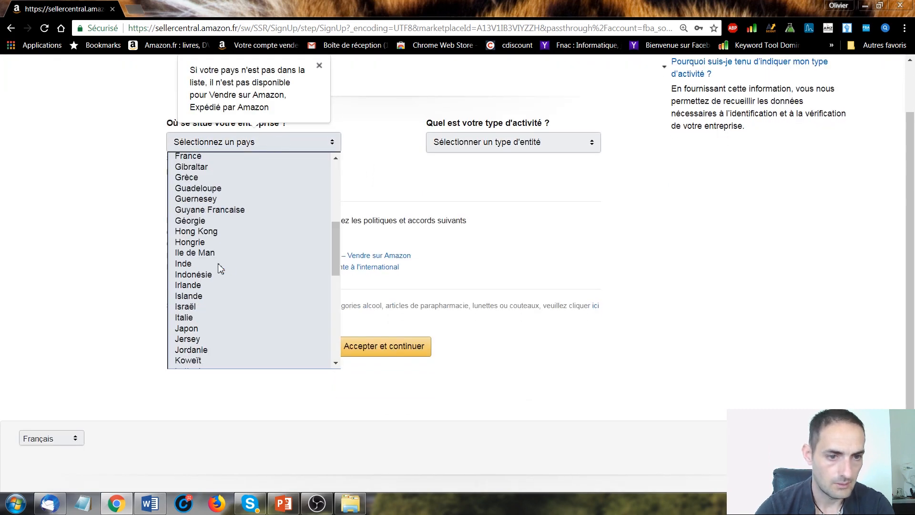
left_click(219, 161)
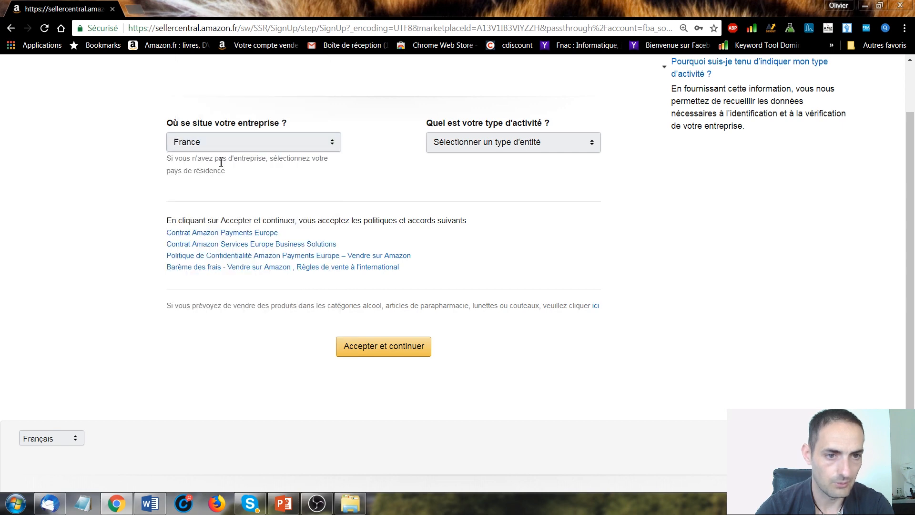
left_click(510, 148)
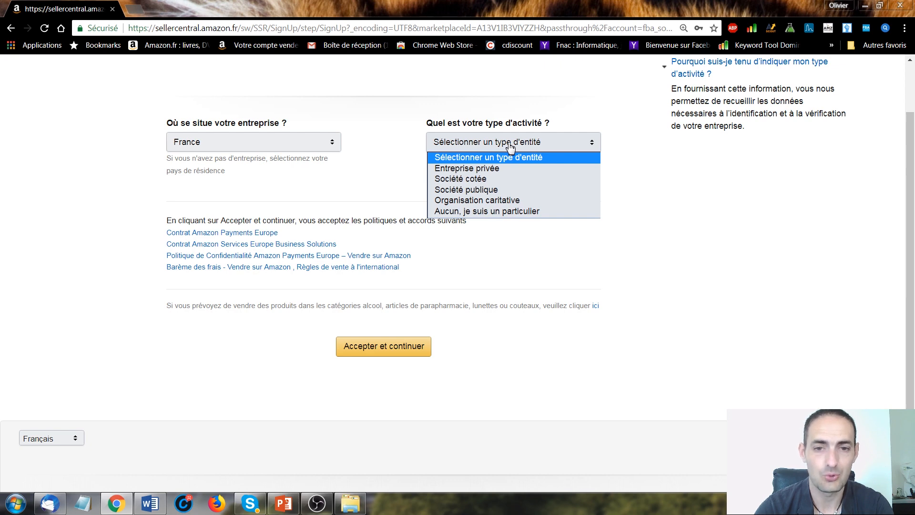
left_click(478, 170)
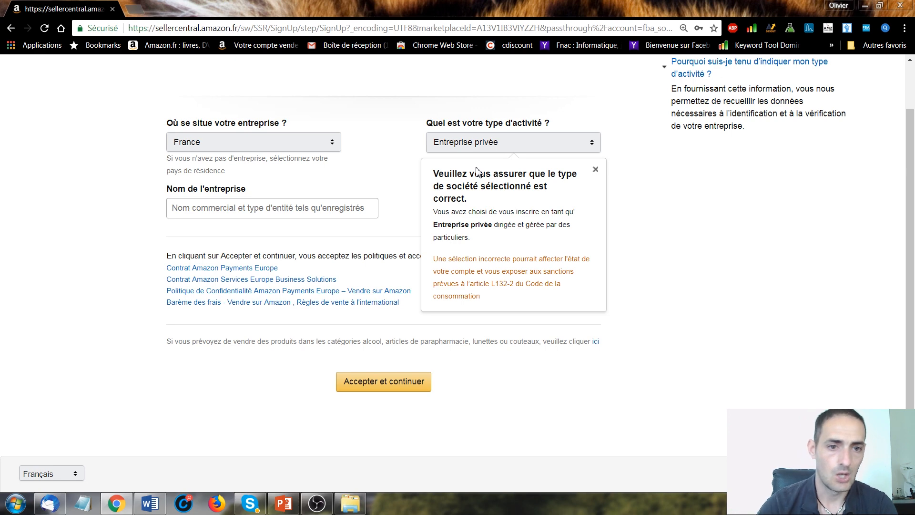
Step: Fill in the company name from the saved suggestion, then accept the terms and submit
left_click(308, 209)
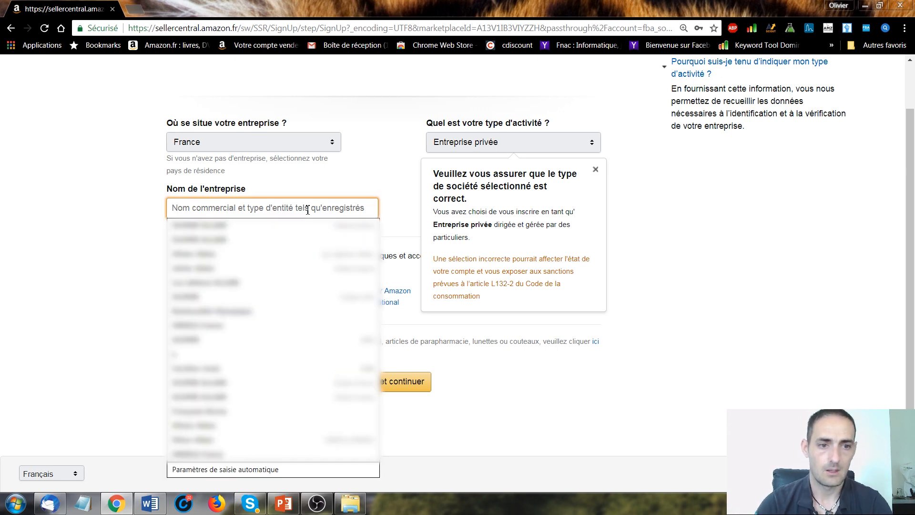
type("Les editions ALLAIN")
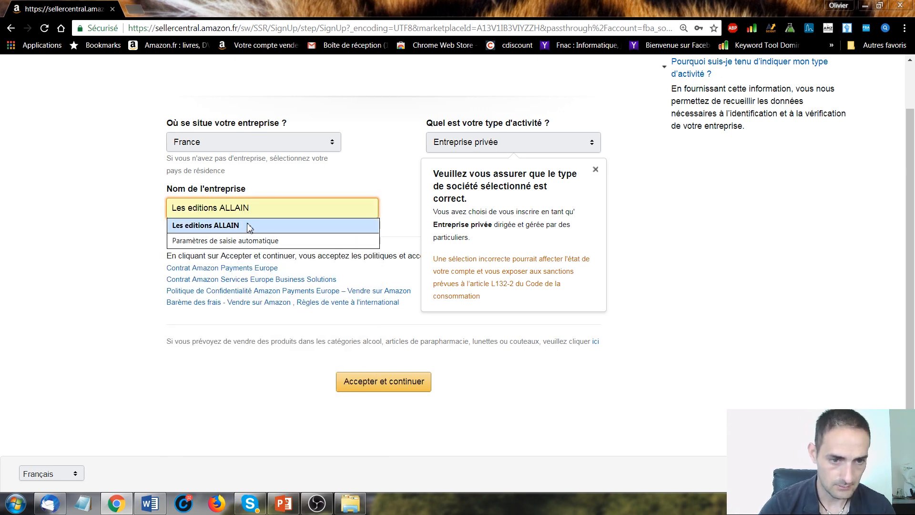
left_click(245, 225)
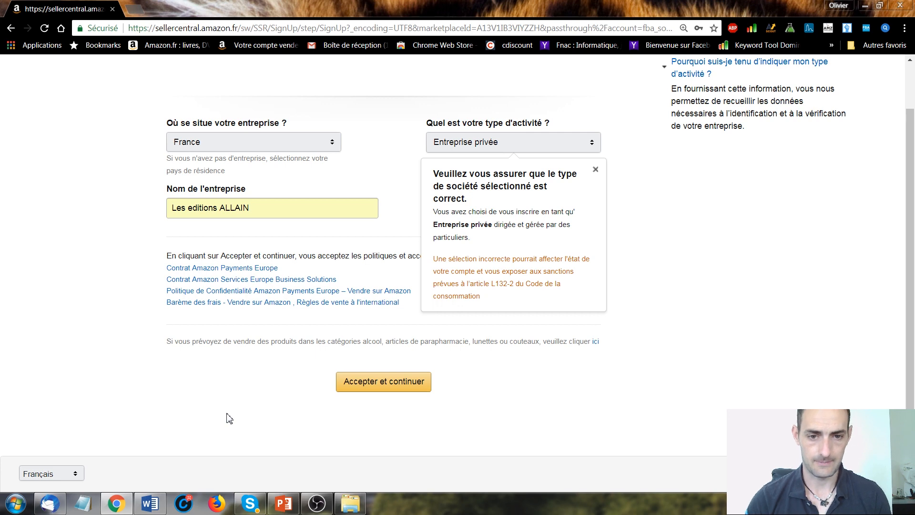
left_click(374, 385)
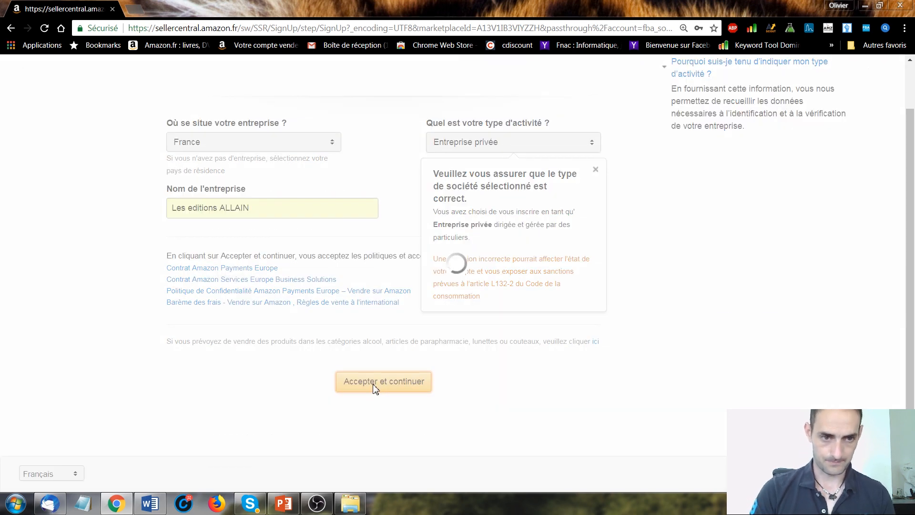
Step: Enter the business postal code, registration number, and a share capital of 7500
scroll(498, 336, "down", 1)
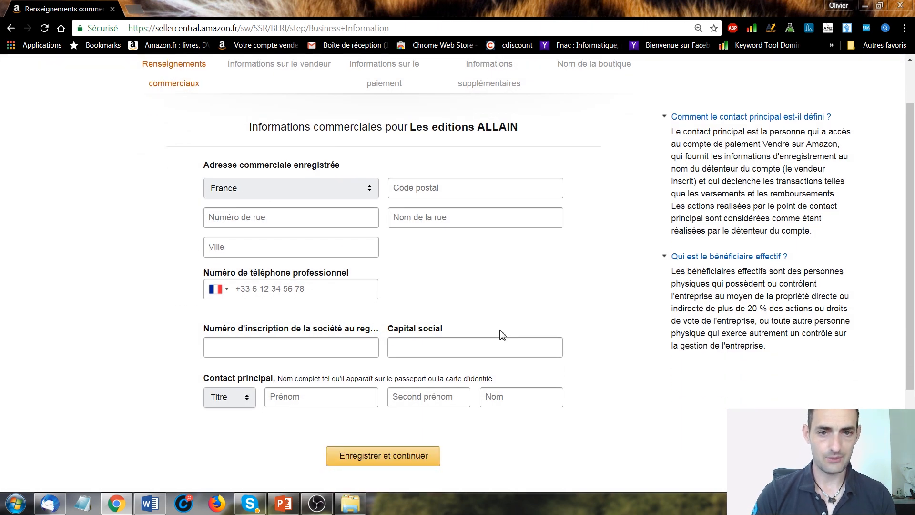
left_click(460, 190)
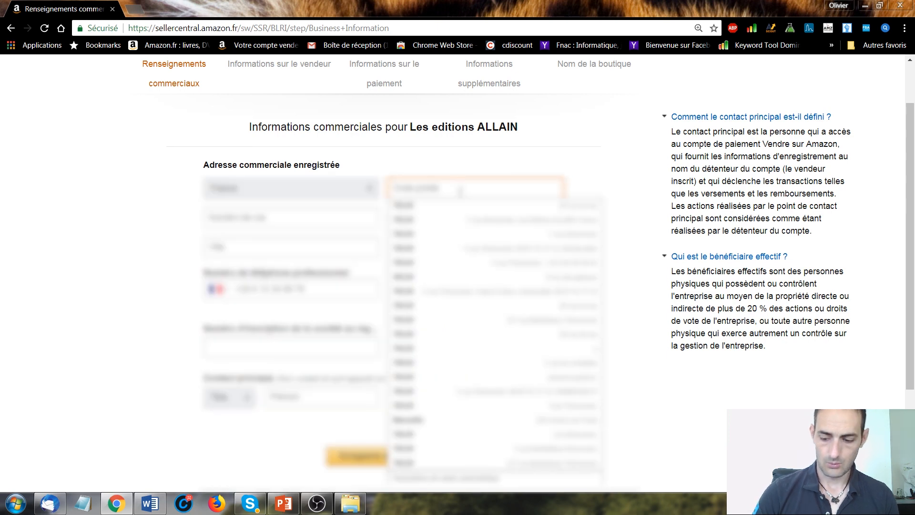
type("78120")
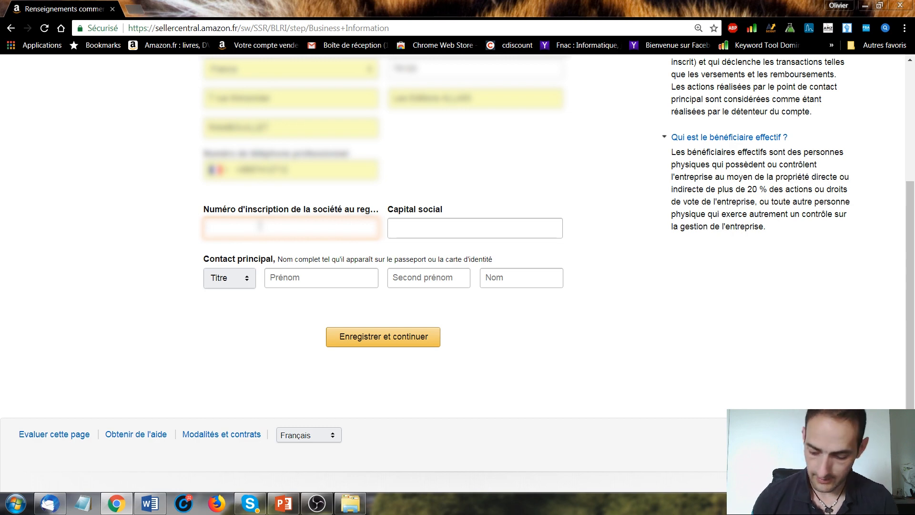
type("532")
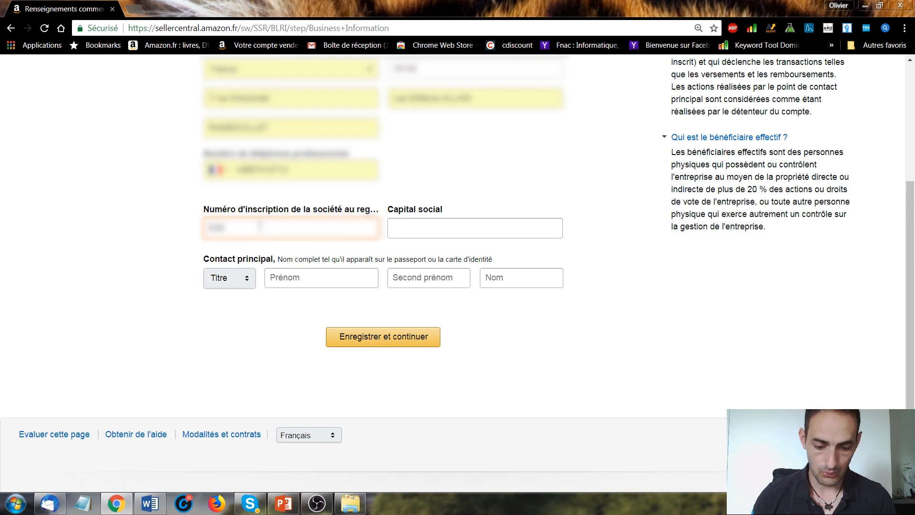
left_click(449, 224)
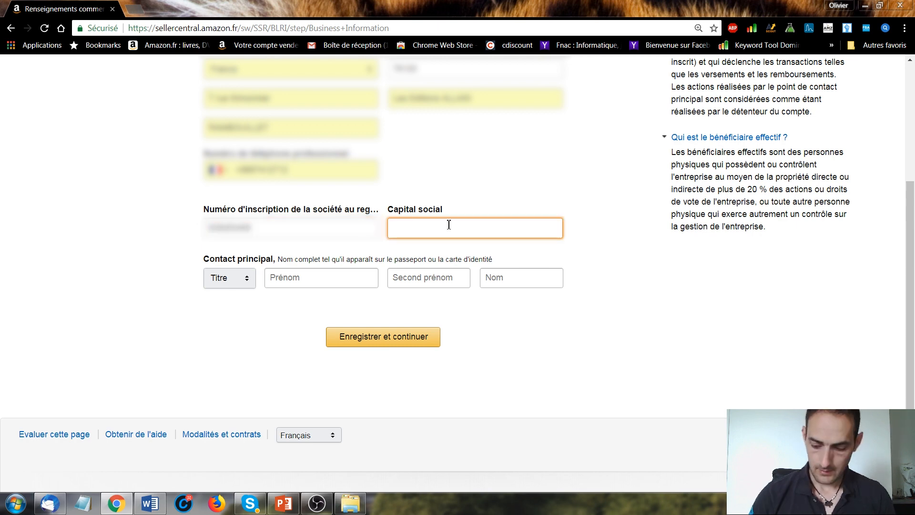
type("7500")
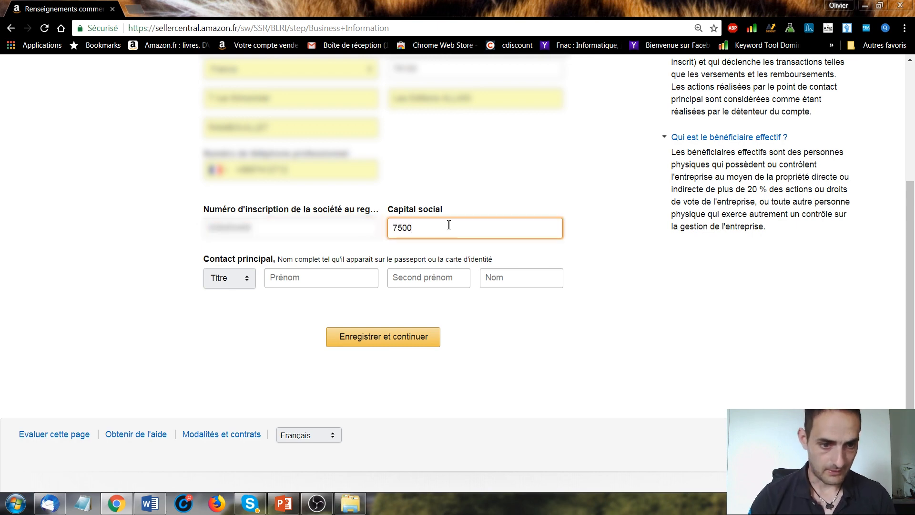
Step: Fill in the main contact's first, middle and last names, then save and continue
left_click(323, 278)
left_click(332, 296)
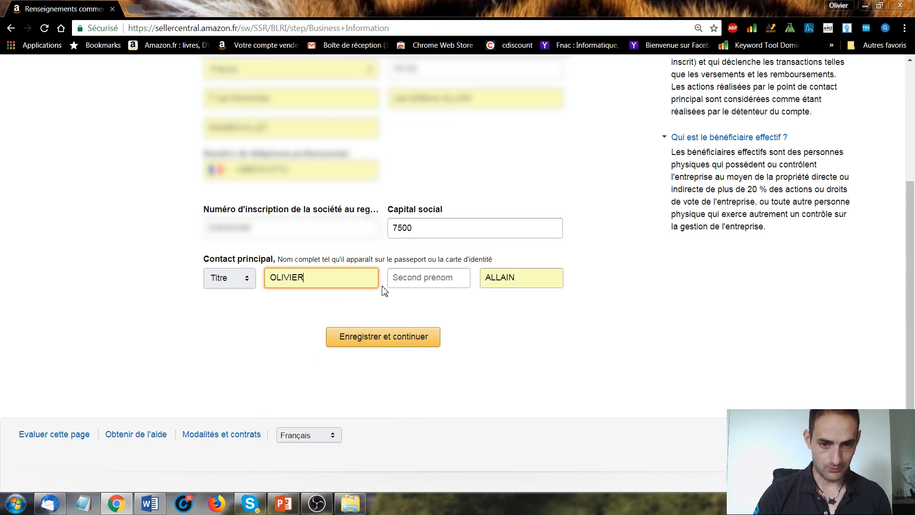
left_click(421, 278)
type("EZdouard")
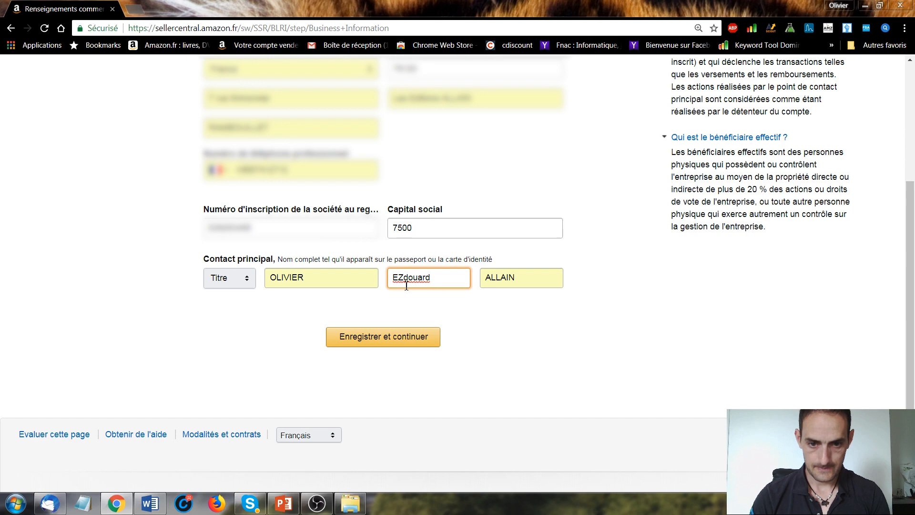
key("BackSpace")
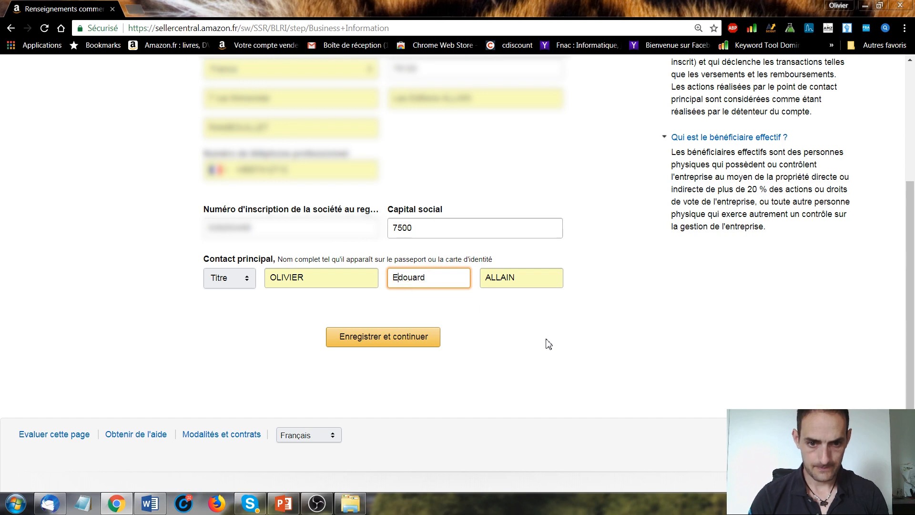
left_click(549, 344)
left_click(388, 338)
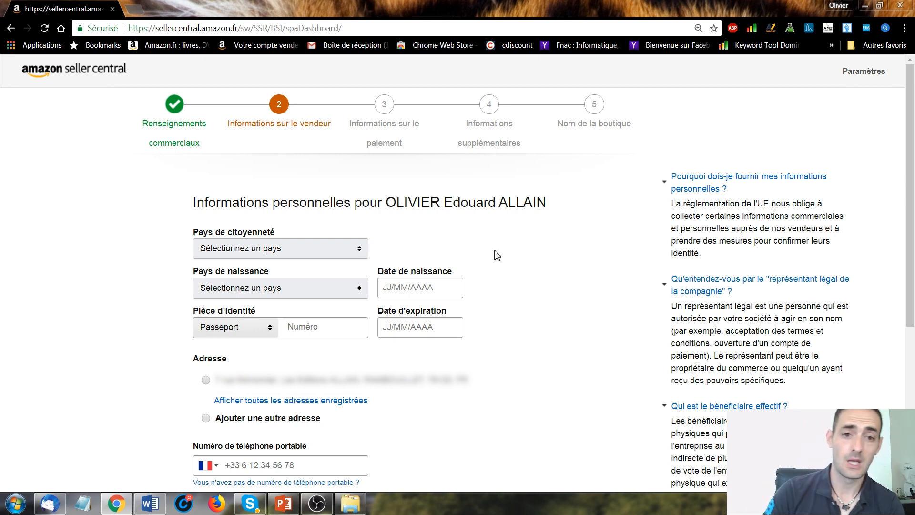
Step: Choose France as citizenship and add a different personal address, starting with its street number
scroll(496, 255, "down", 1)
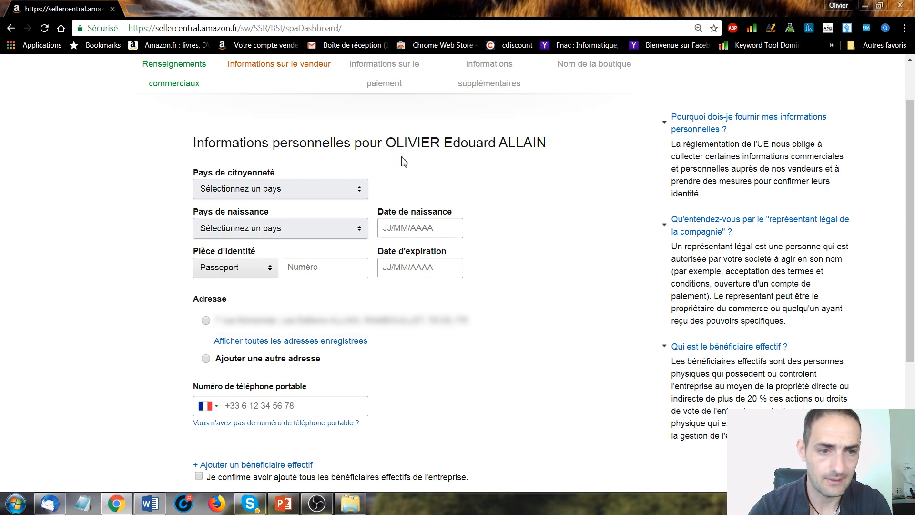
left_click(304, 192)
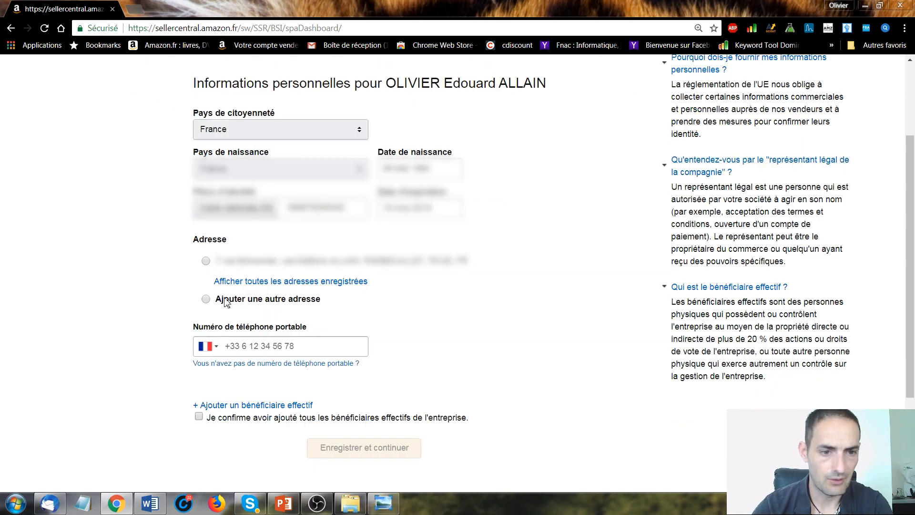
left_click(210, 300)
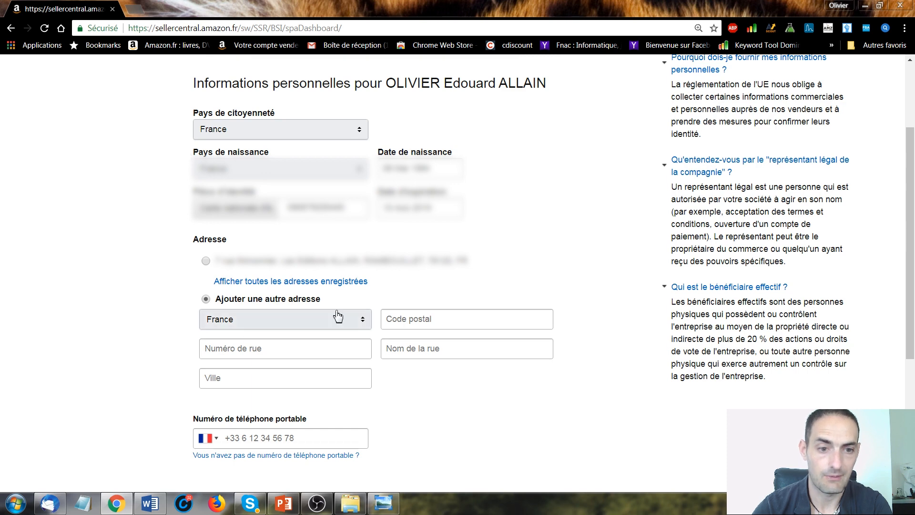
scroll(518, 296, "down", 1)
left_click(267, 290)
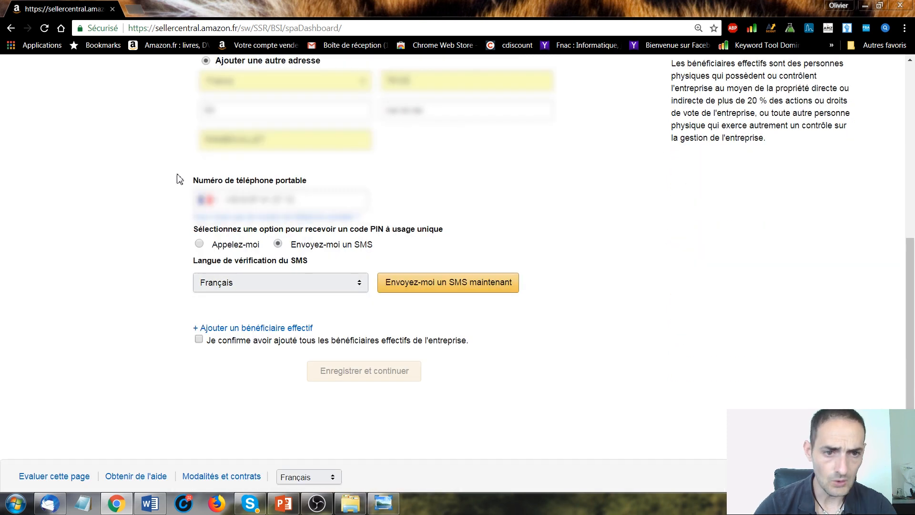
scroll(546, 189, "down", 1)
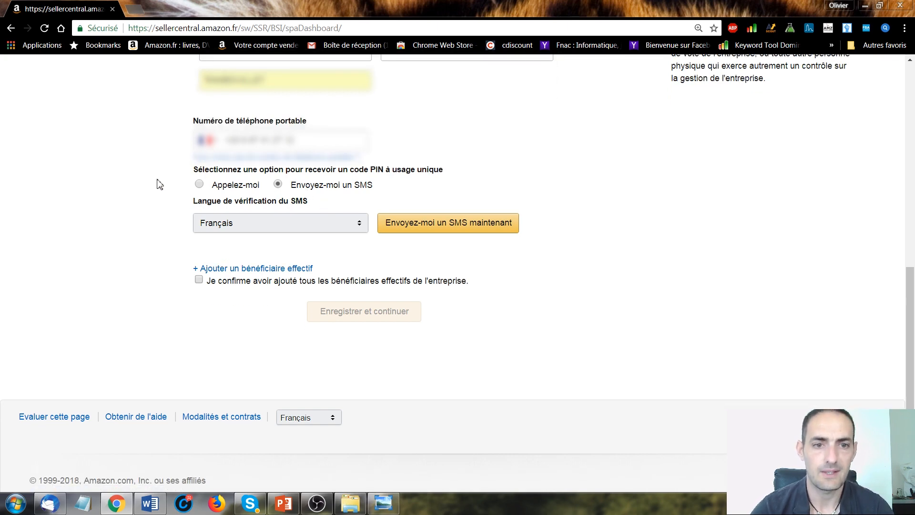
Step: Send the verification code by SMS, enter the received PIN, and verify the phone number
left_click(431, 232)
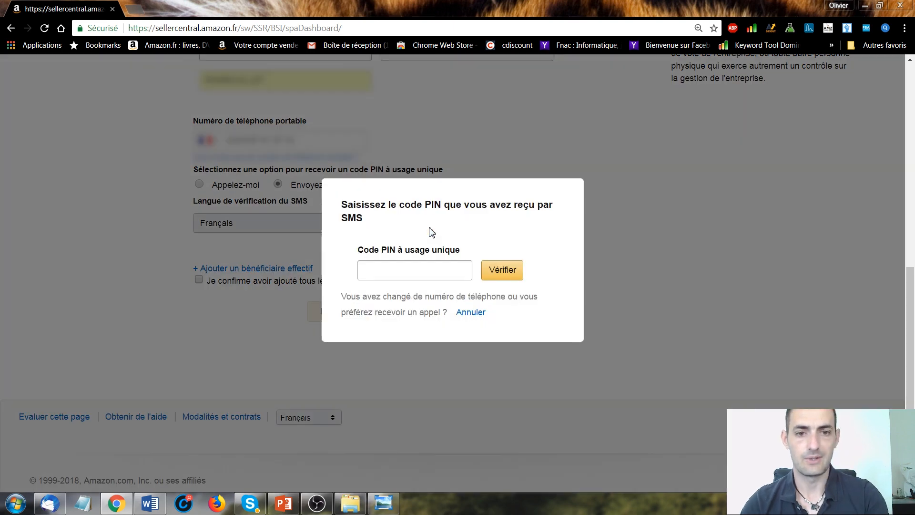
left_click(462, 269)
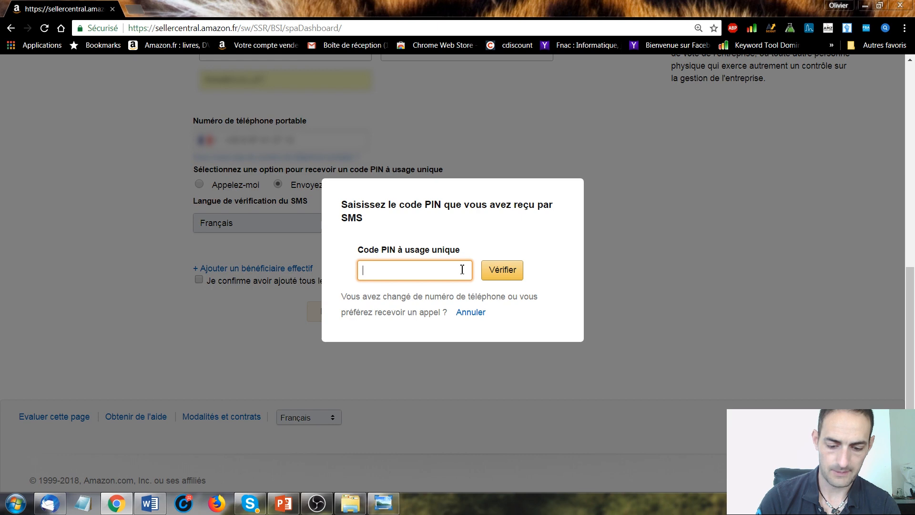
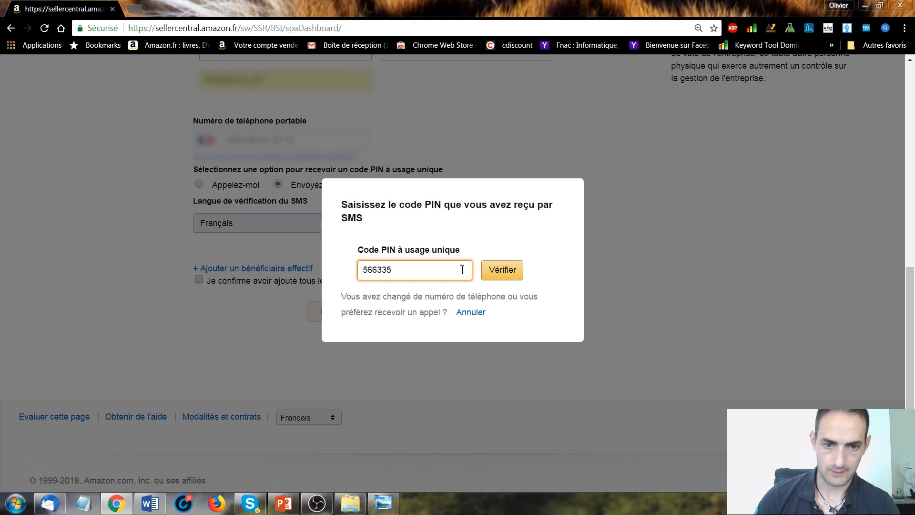
left_click(503, 270)
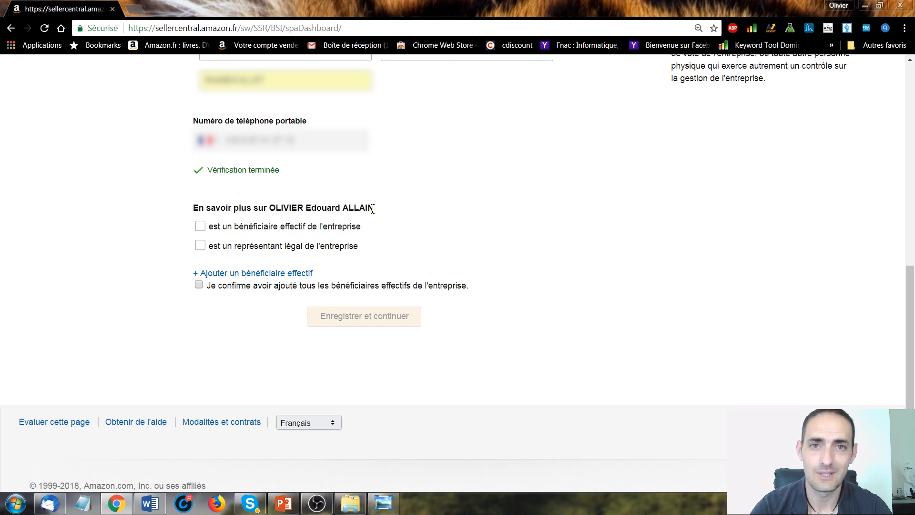
Step: Tick beneficial owner, legal representative, and the confirmation that all beneficial owners are added
scroll(610, 253, "up", 1)
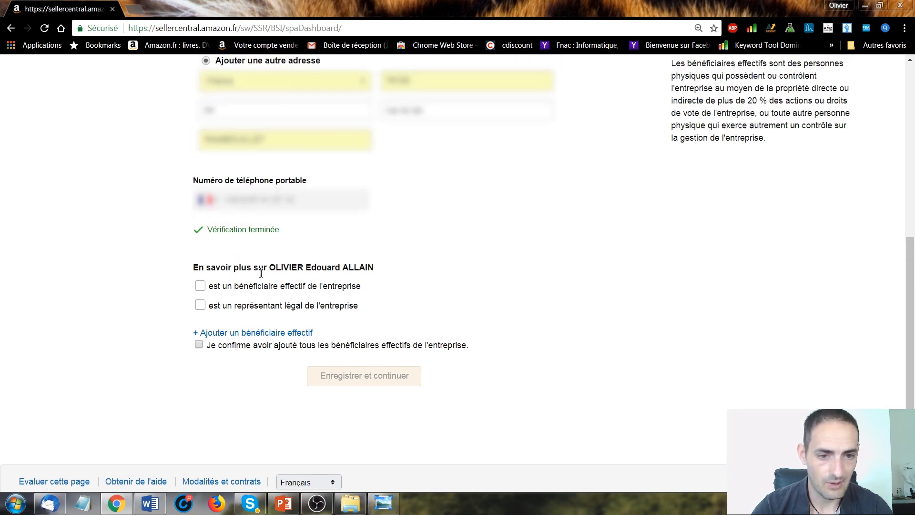
scroll(288, 274, "down", 1)
left_click(216, 229)
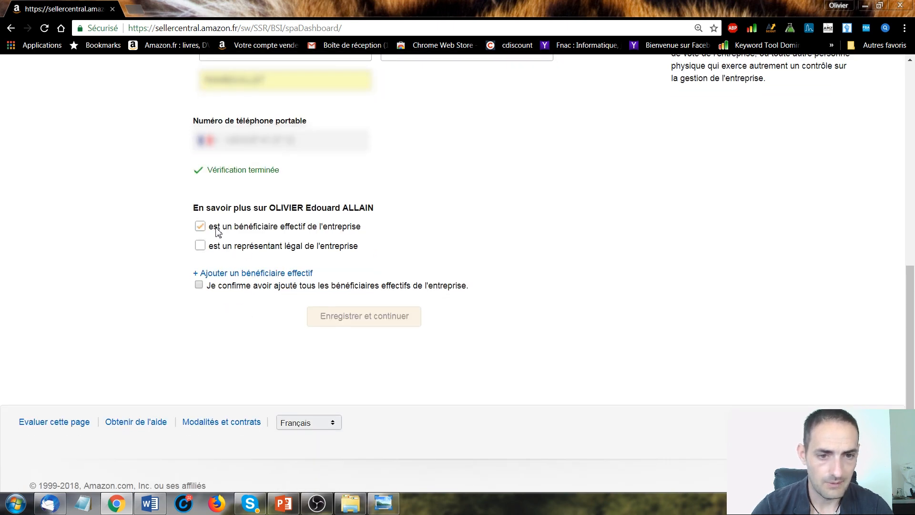
left_click(201, 247)
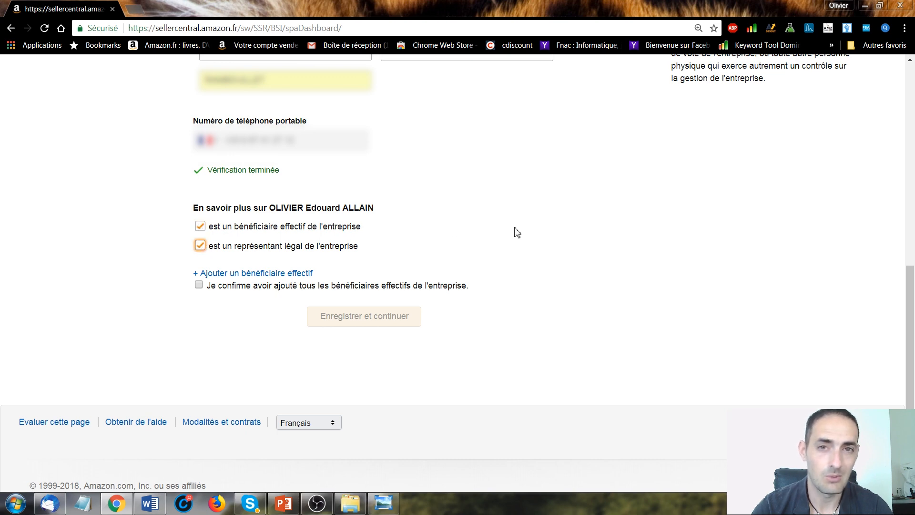
scroll(517, 232, "down", 1)
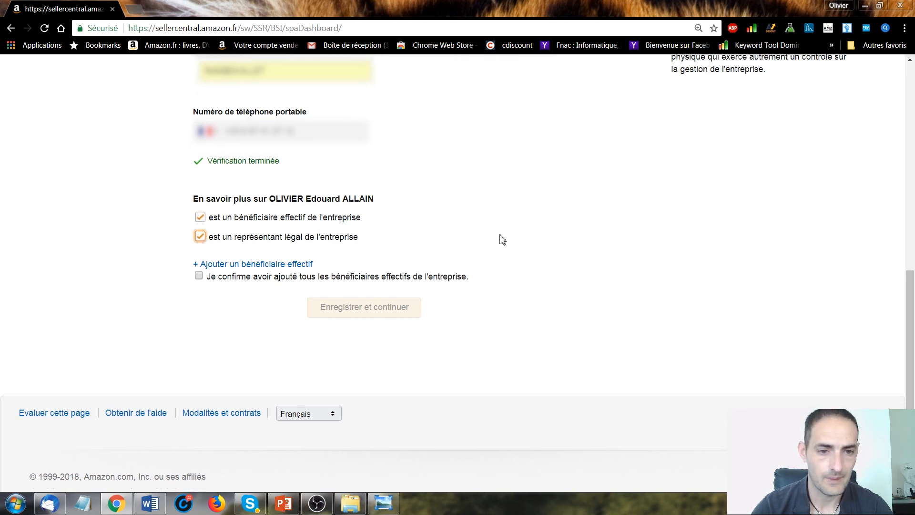
left_click(198, 276)
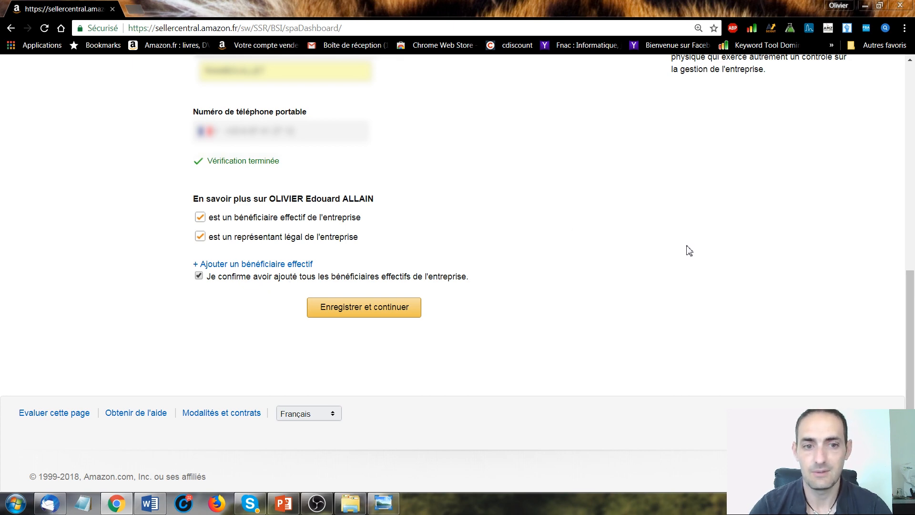
Step: Save the seller information and continue to the 'Définir vos modes de paiement' card form
left_click(372, 311)
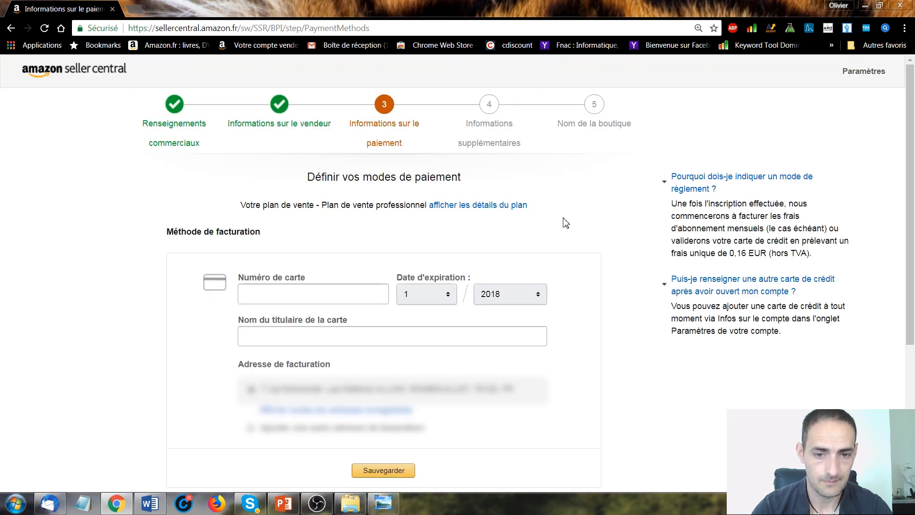
scroll(343, 231, "down", 1)
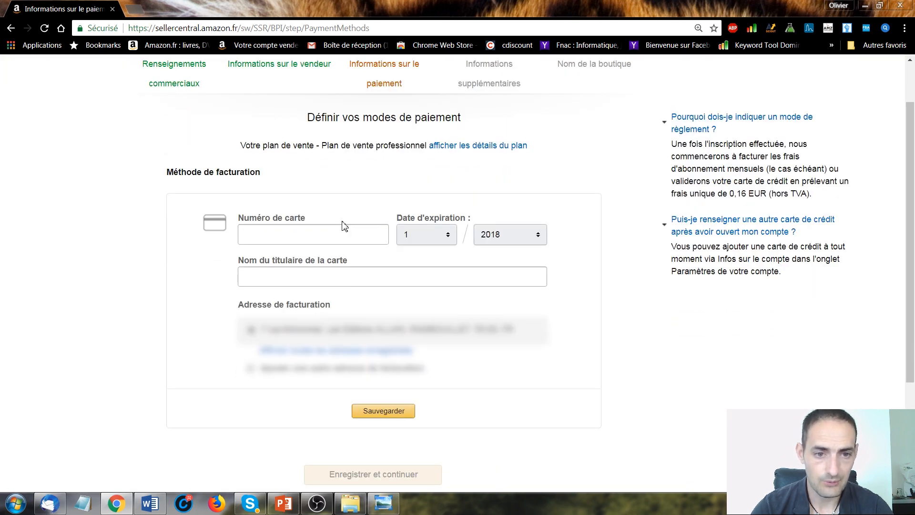